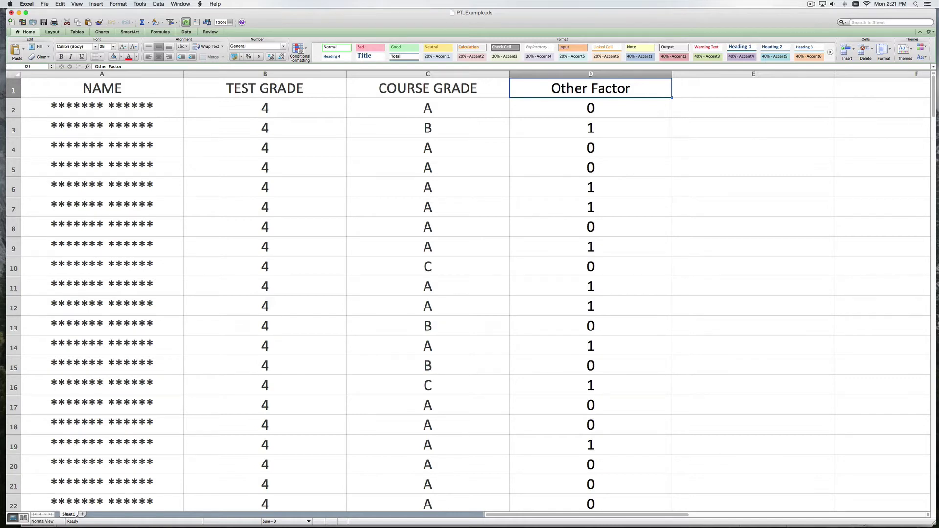
Step: Create a PivotTable on a new worksheet from the Sheet1 grade data in range A1:D205
left_click(105, 87)
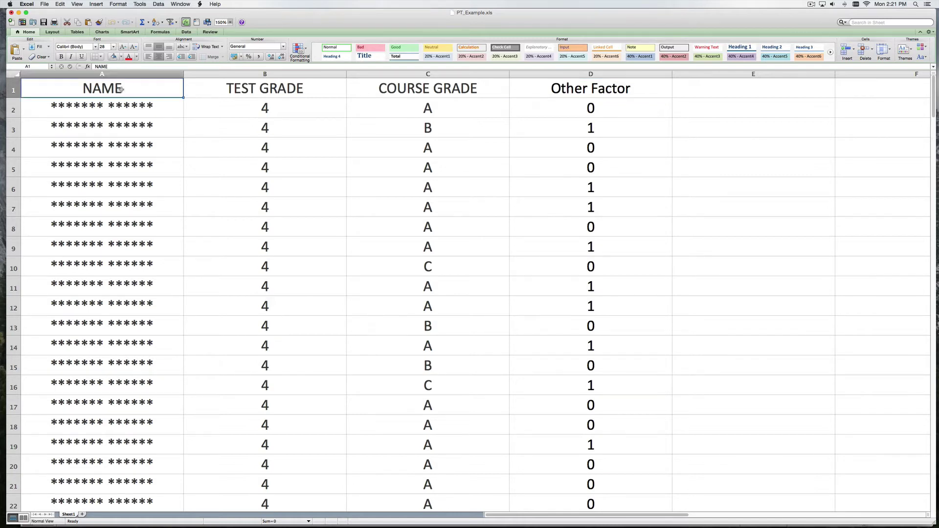
left_click(186, 32)
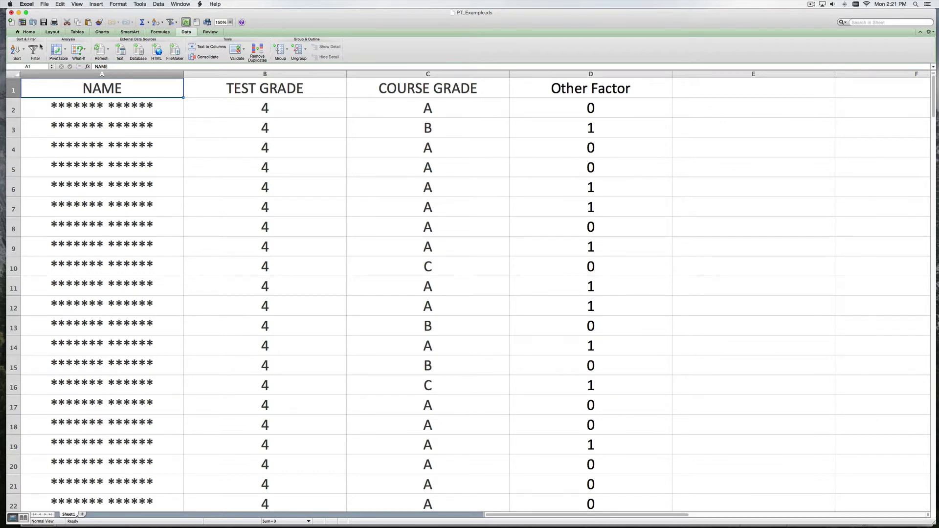
left_click(66, 52)
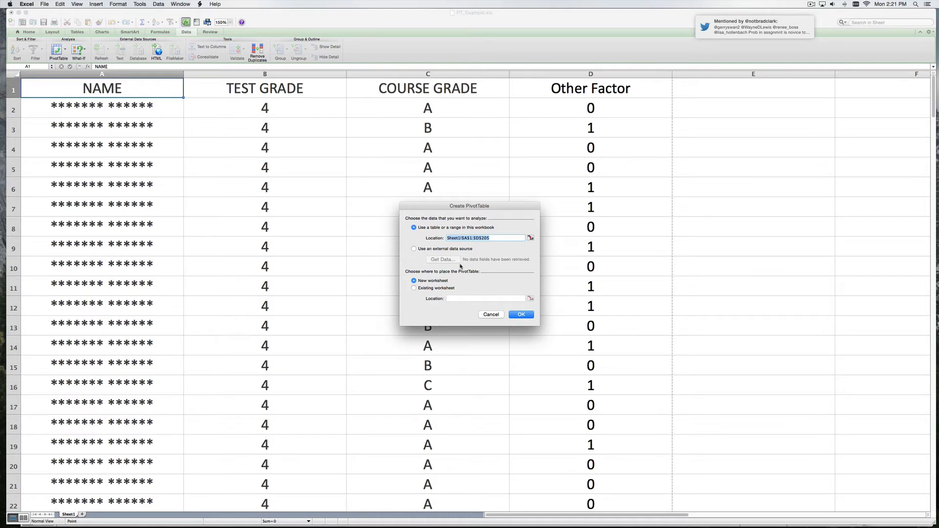
left_click_drag(470, 207, 467, 185)
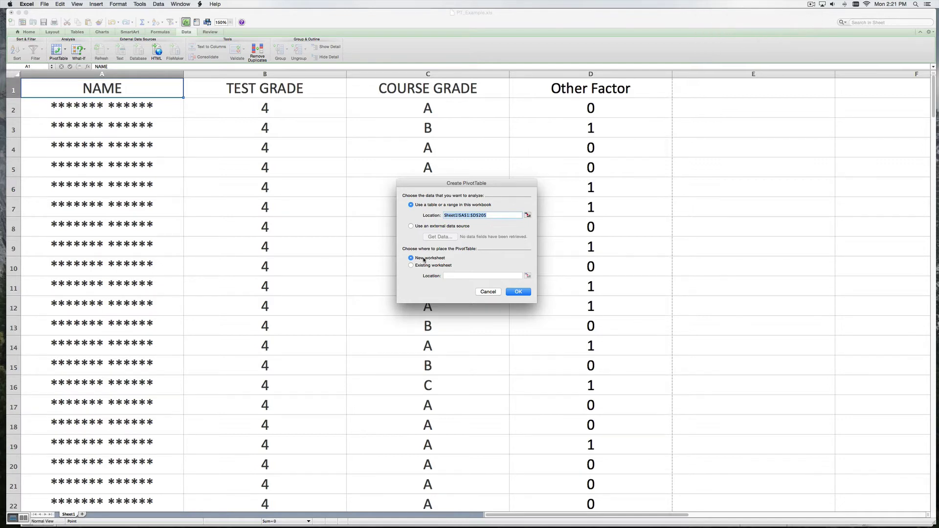
left_click(519, 292)
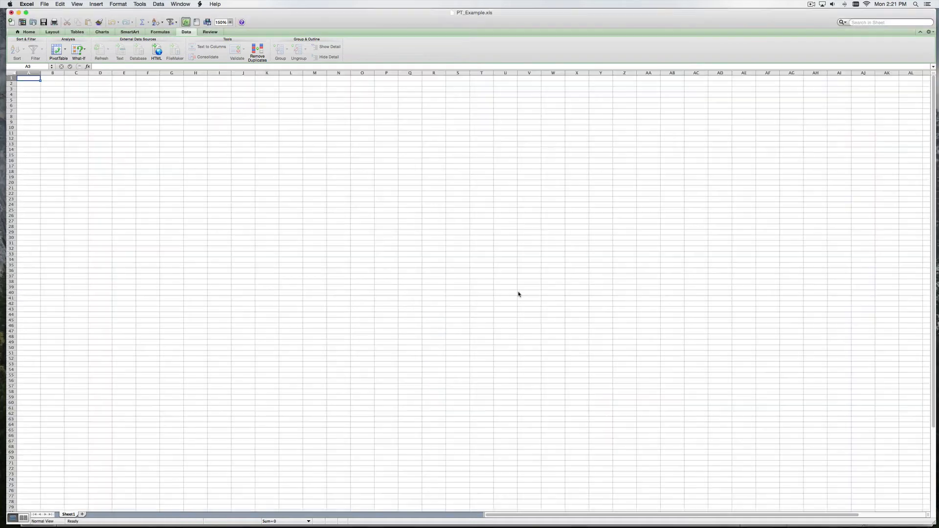
Step: Set the font size of the entire new sheet to 28 and its zoom level to 200%
left_click(8, 71)
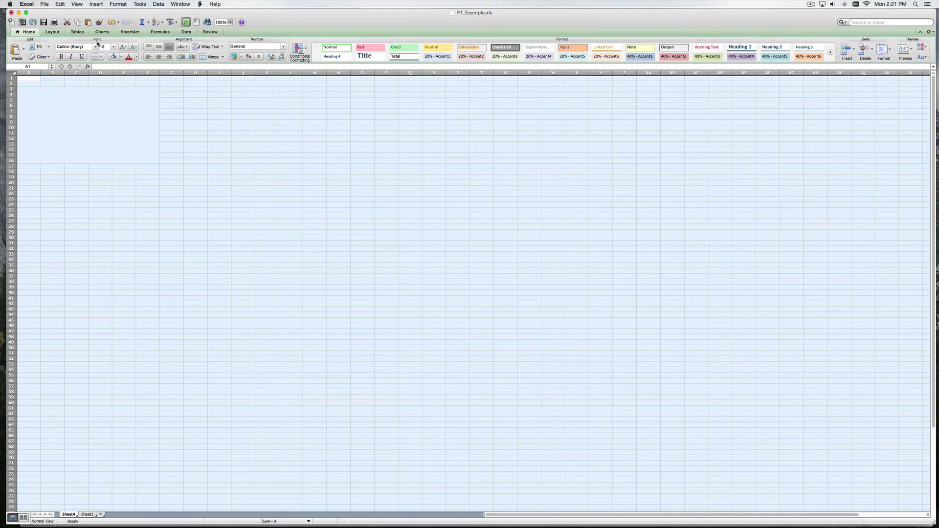
left_click(113, 46)
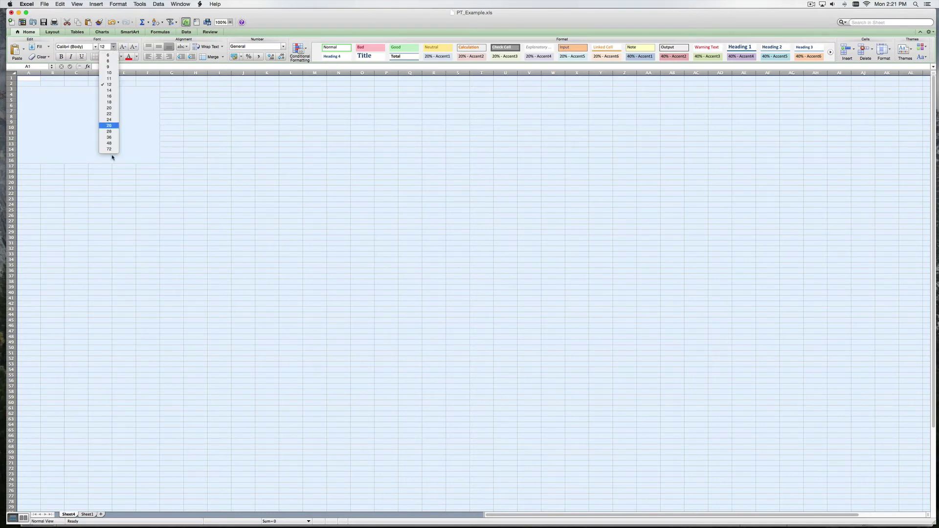
left_click(108, 131)
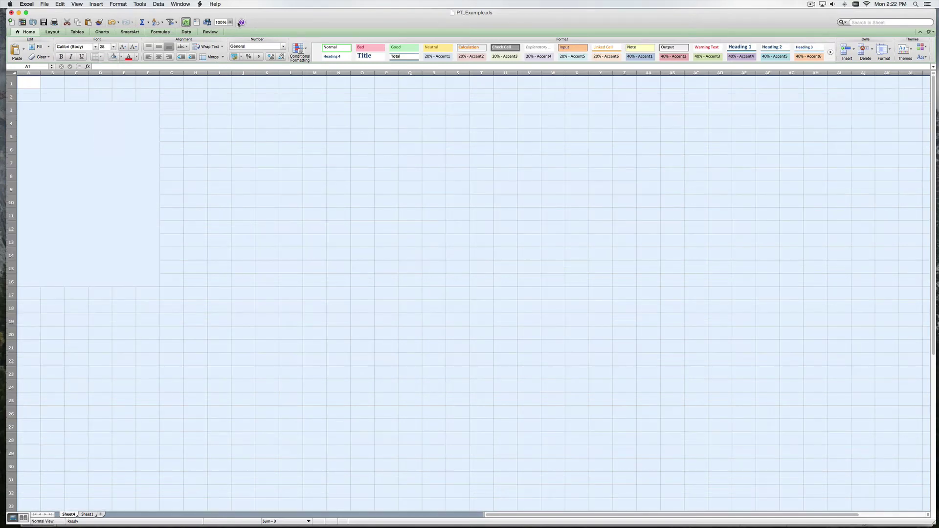
left_click(230, 22)
left_click(228, 31)
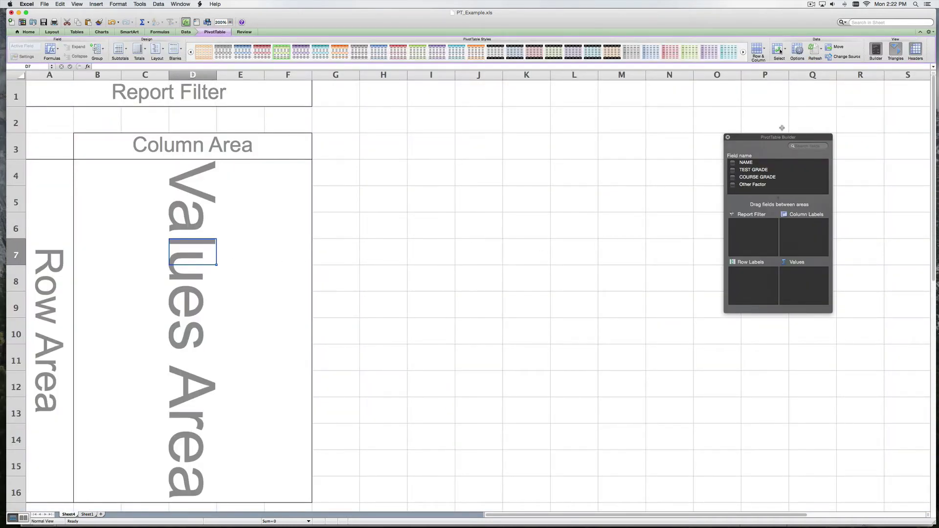
Step: Lay out the PivotTable with COURSE GRADE as column labels, TEST GRADE as row labels and the count of COURSE GRADE as values
left_click_drag(781, 137, 512, 149)
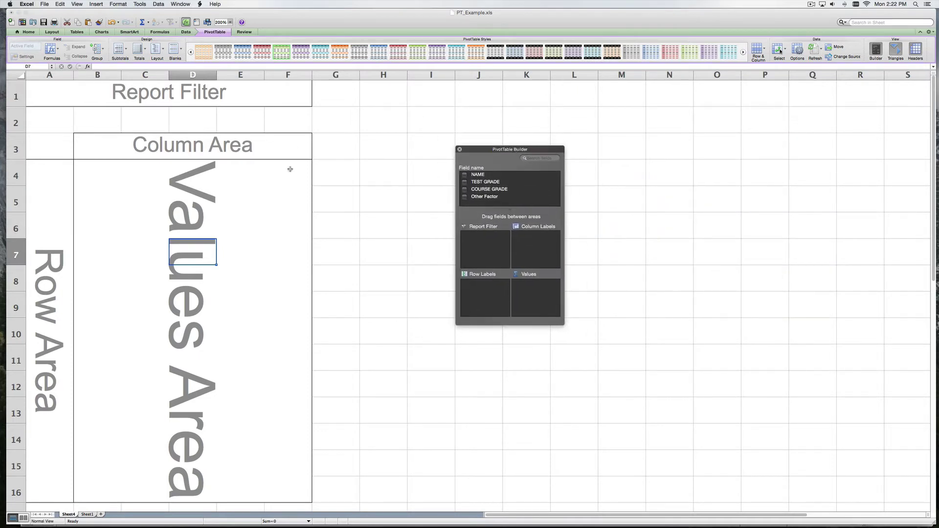
left_click_drag(491, 189, 533, 240)
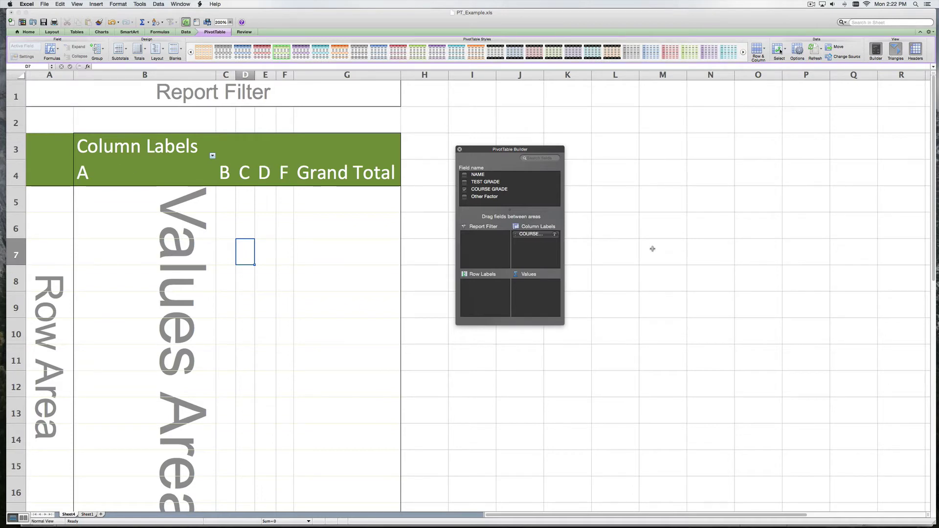
left_click_drag(489, 184, 493, 292)
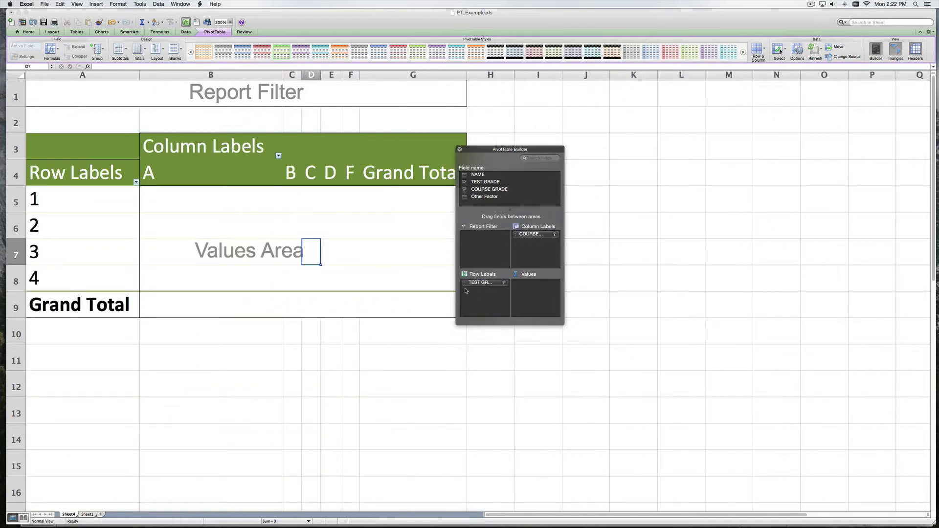
left_click(495, 190)
left_click_drag(494, 191, 539, 292)
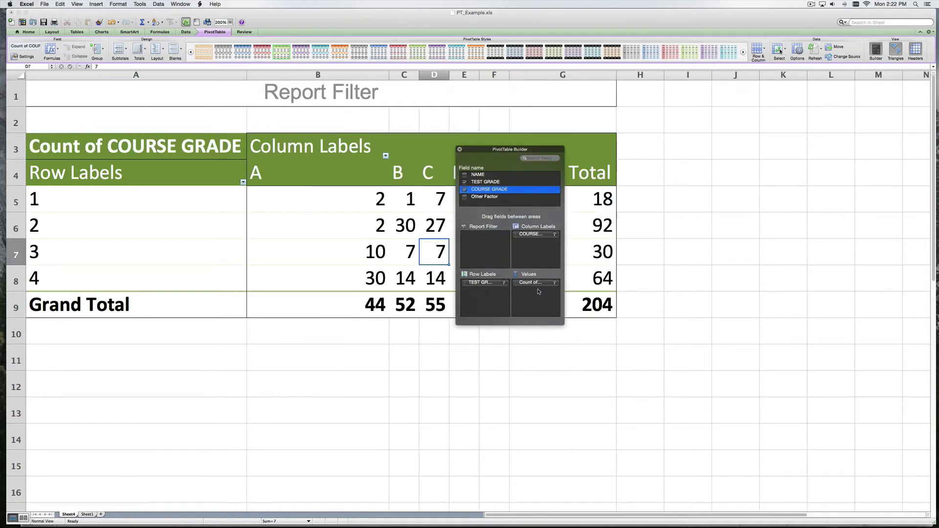
left_click_drag(509, 153, 709, 190)
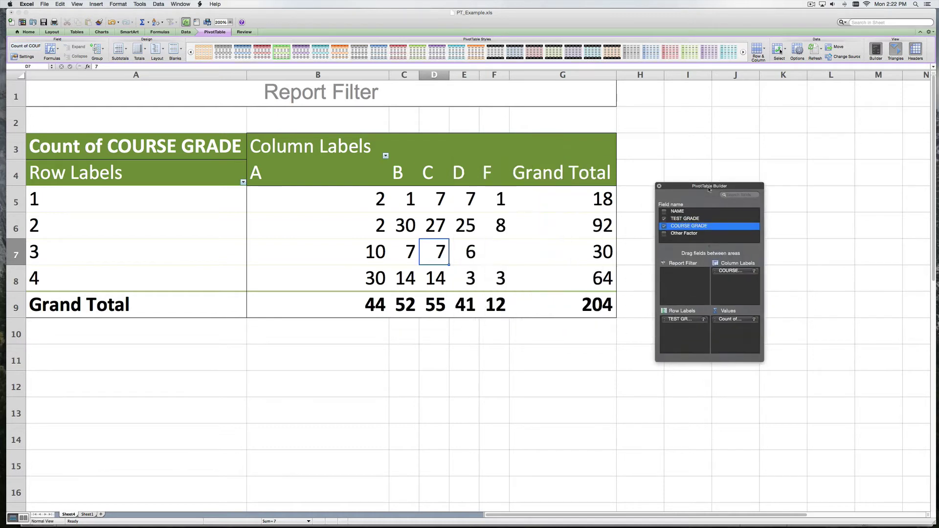
Step: Centre columns B to F at one equal width and right-align the test grade row labels 1 to 4
mouse_move(299, 80)
left_mouse_down()
mouse_move(496, 101)
mouse_move(473, 75)
mouse_move(504, 75)
left_mouse_up()
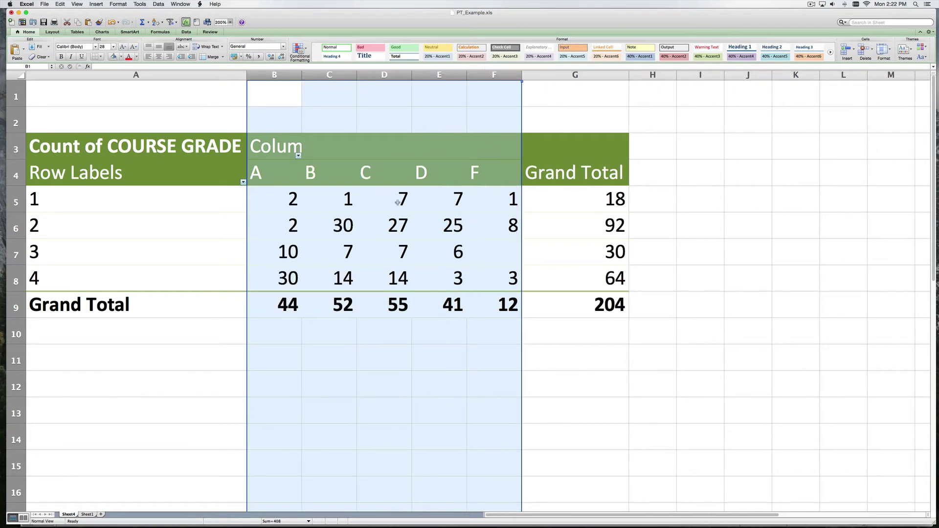
left_click(159, 57)
left_click_drag(84, 203, 133, 272)
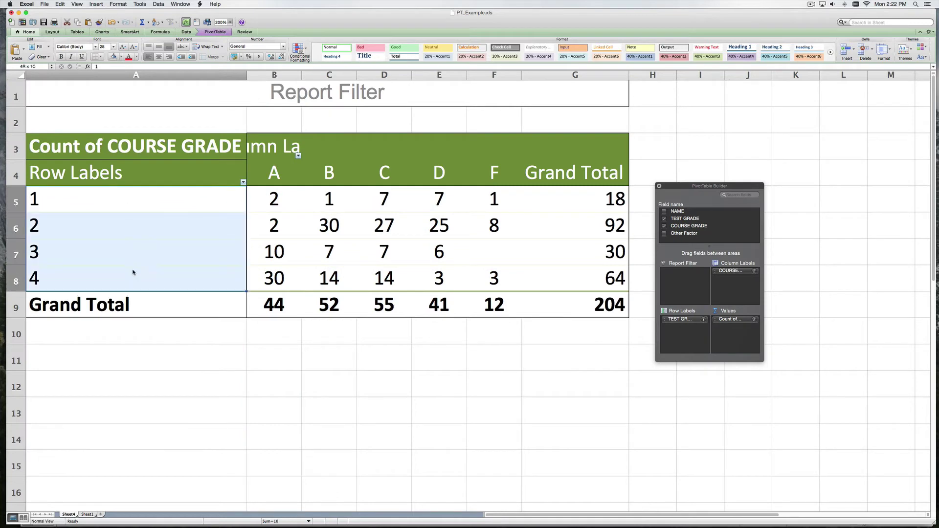
left_click(169, 57)
Step: Sort the TEST GRADE row labels in descending order
left_click(178, 204)
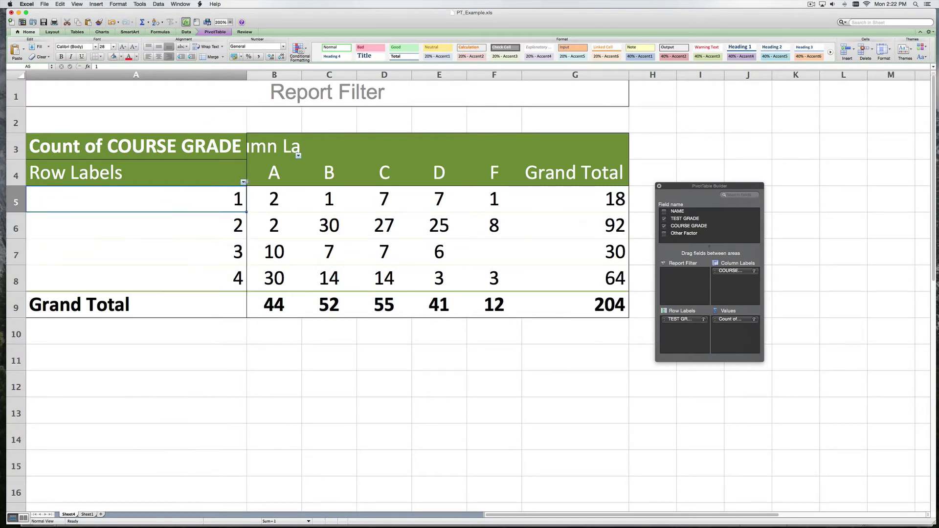
left_click(243, 183)
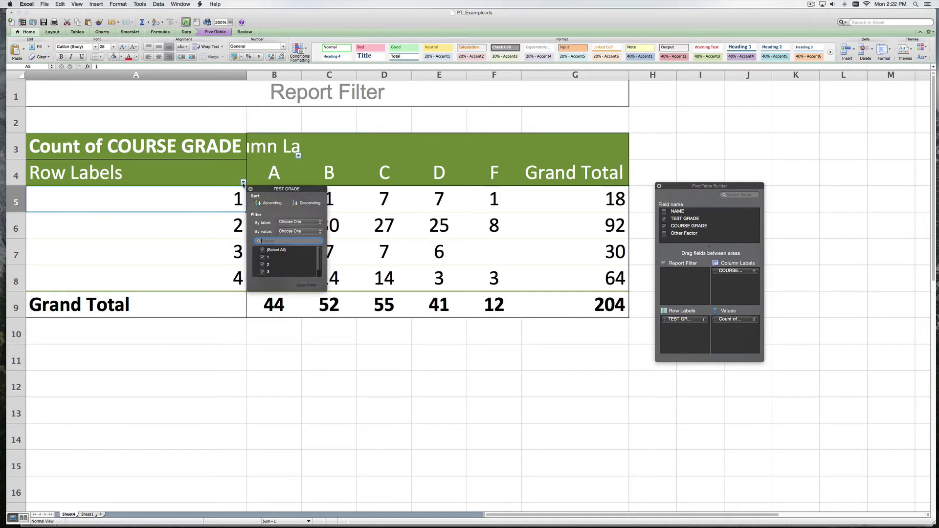
left_click(308, 202)
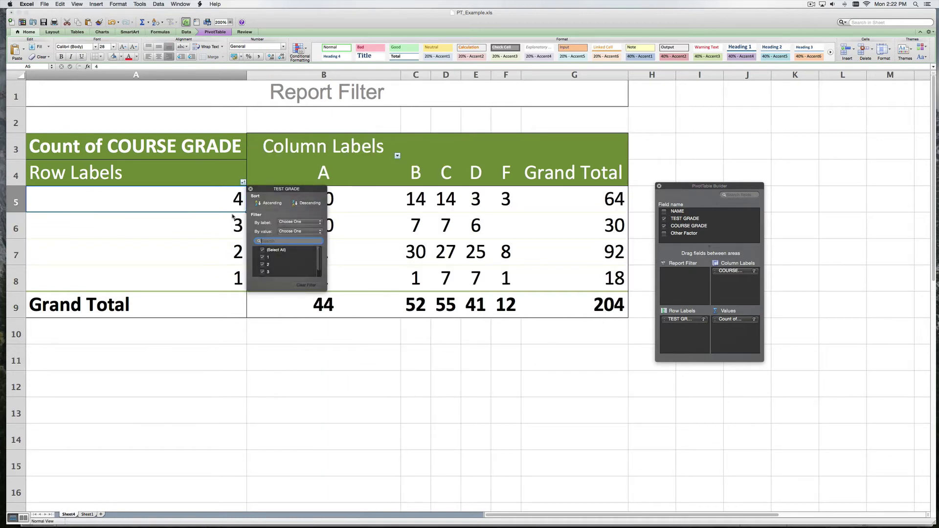
left_click(202, 209)
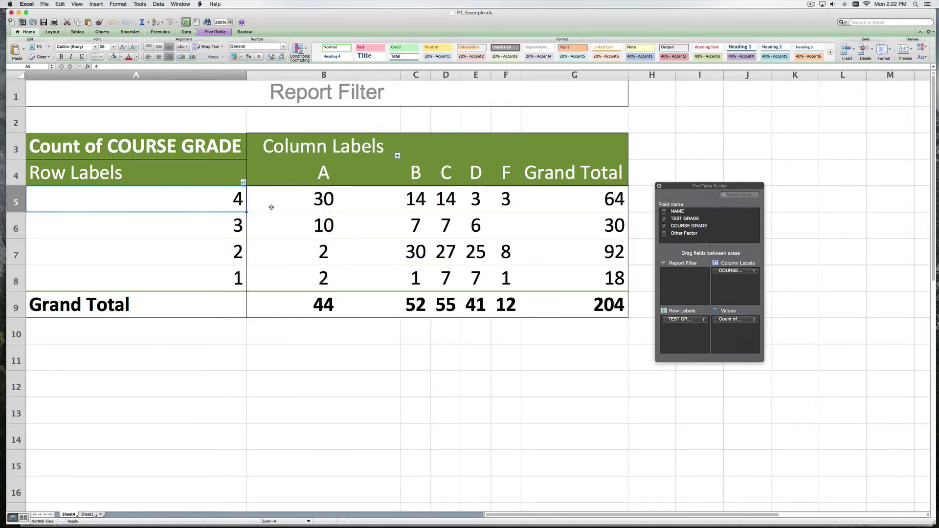
Step: Resize the course grade columns B through F to one equal width again
left_click_drag(291, 74, 508, 85)
left_click_drag(400, 75, 343, 78)
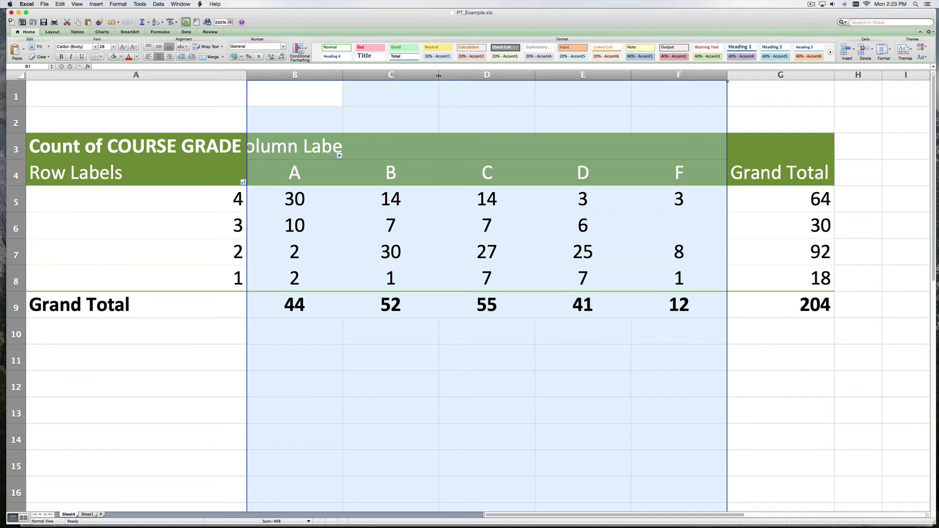
left_click_drag(727, 74, 712, 74)
Step: Examine how many students with course grade A earned each test grade from 4 down to 1
left_click(314, 196)
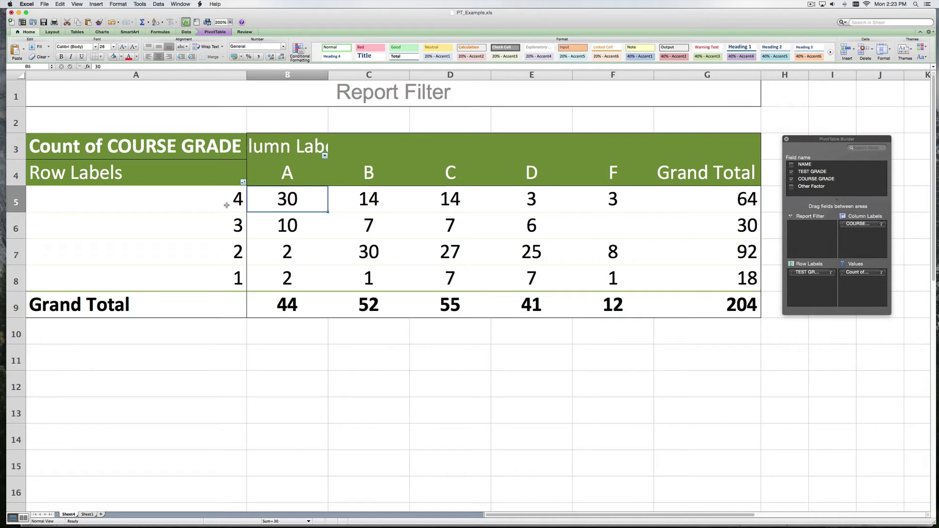
left_click(282, 232)
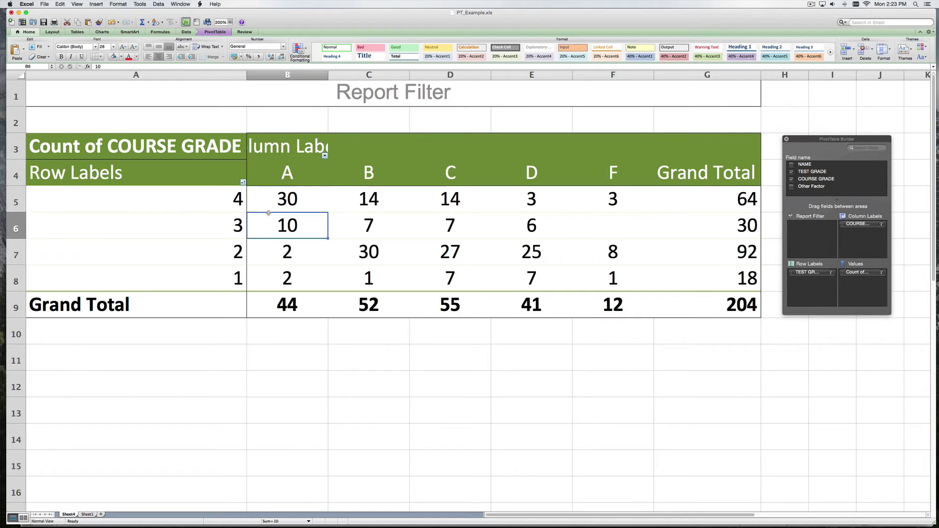
left_click(226, 228)
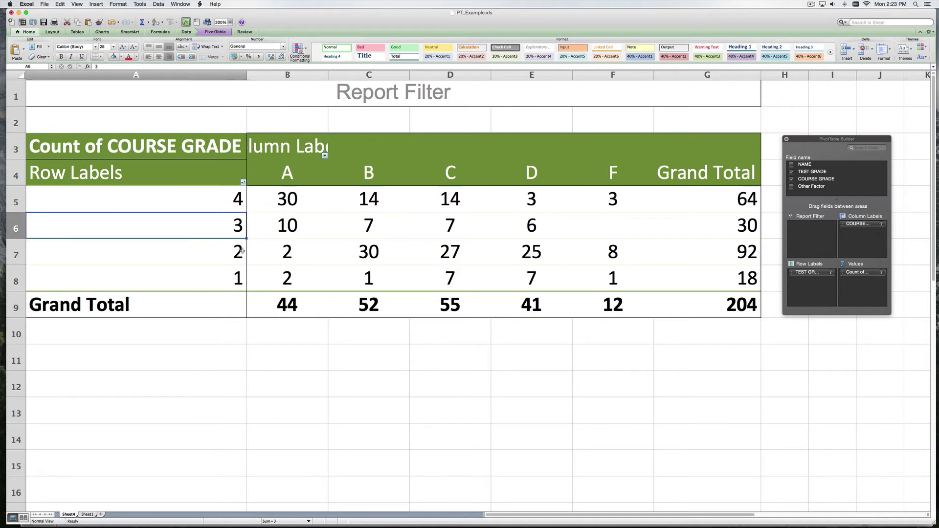
left_click(286, 254)
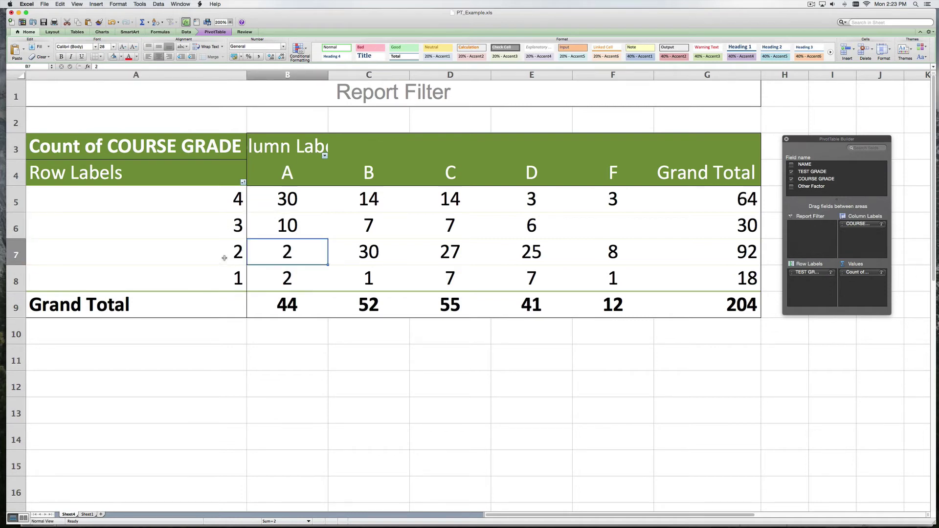
left_click(224, 258)
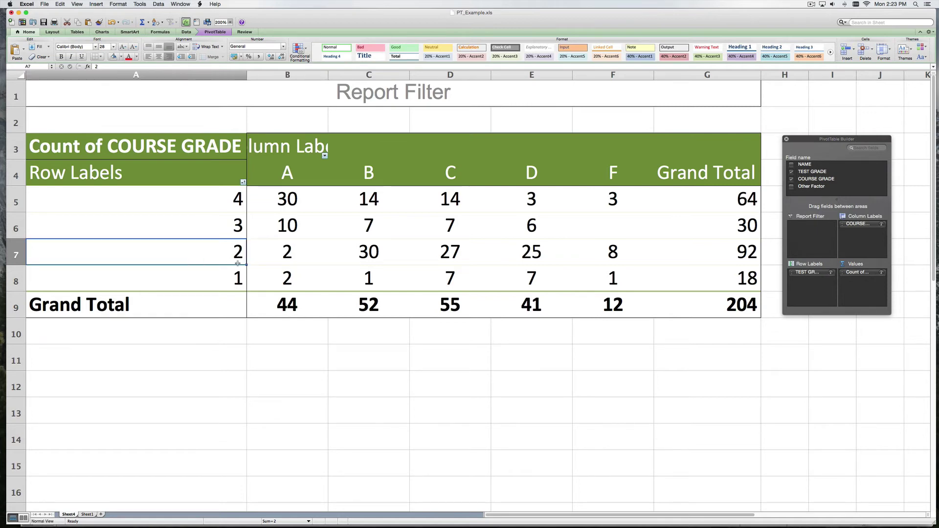
left_click(303, 282)
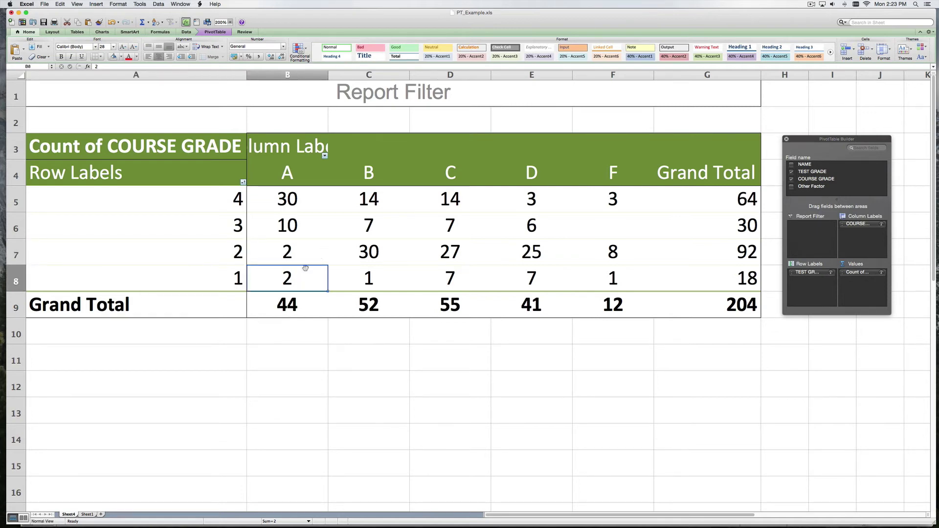
left_click_drag(303, 255, 304, 271)
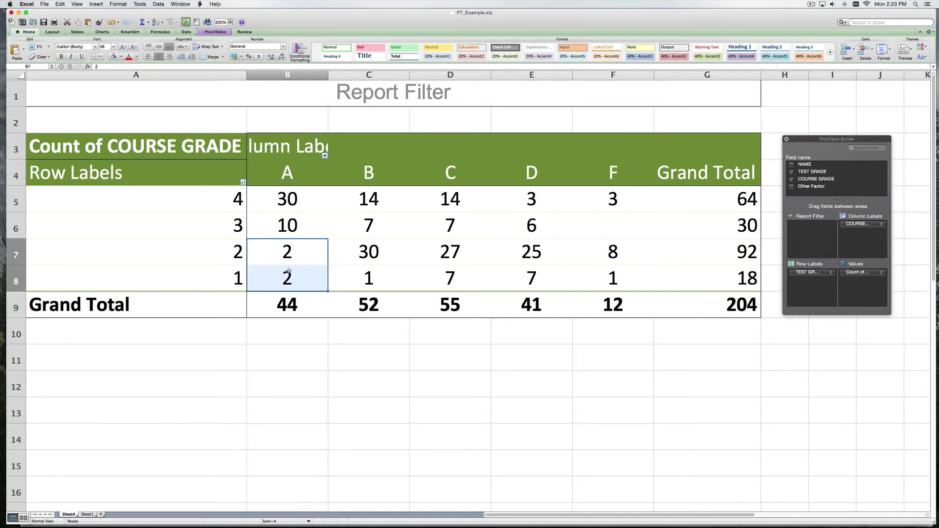
left_click(312, 257)
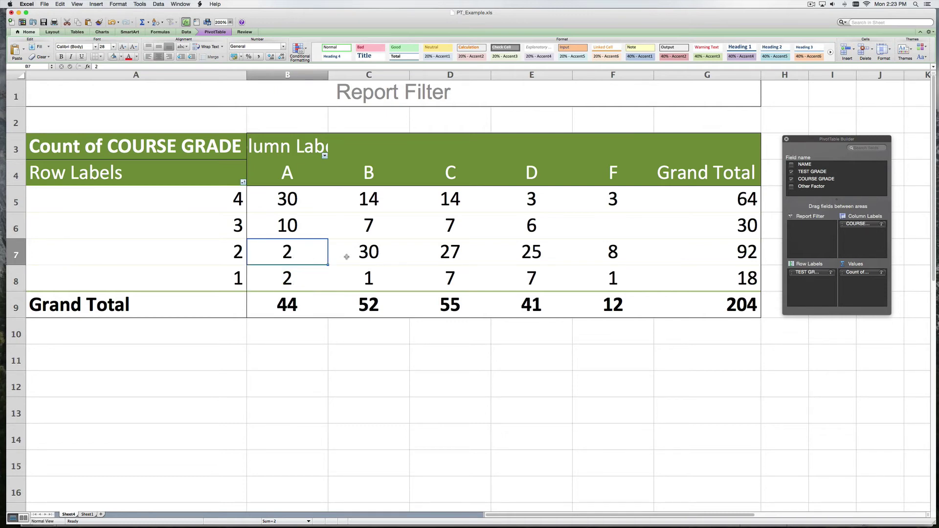
Step: Compare the course grade B counts for low and high test grades, and examine the C, D and F counts for high test grades
left_click_drag(370, 253, 372, 271)
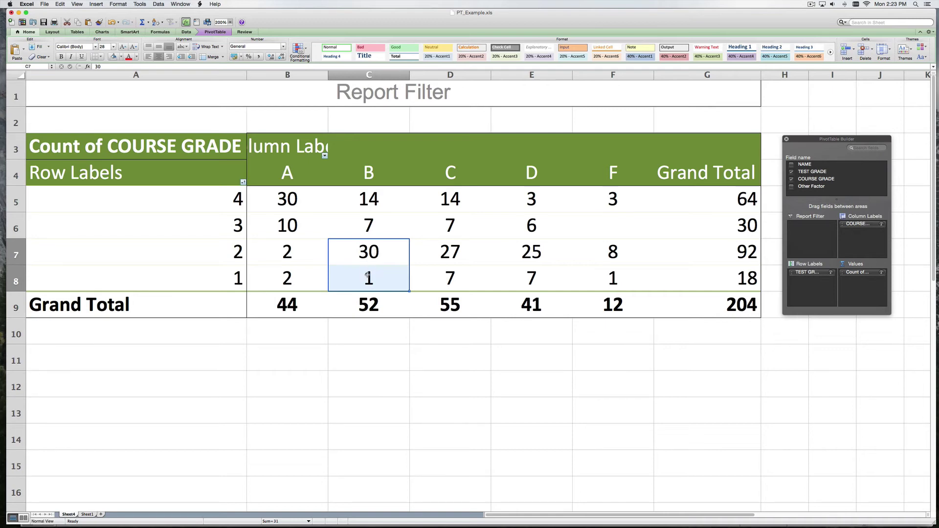
left_click(374, 223)
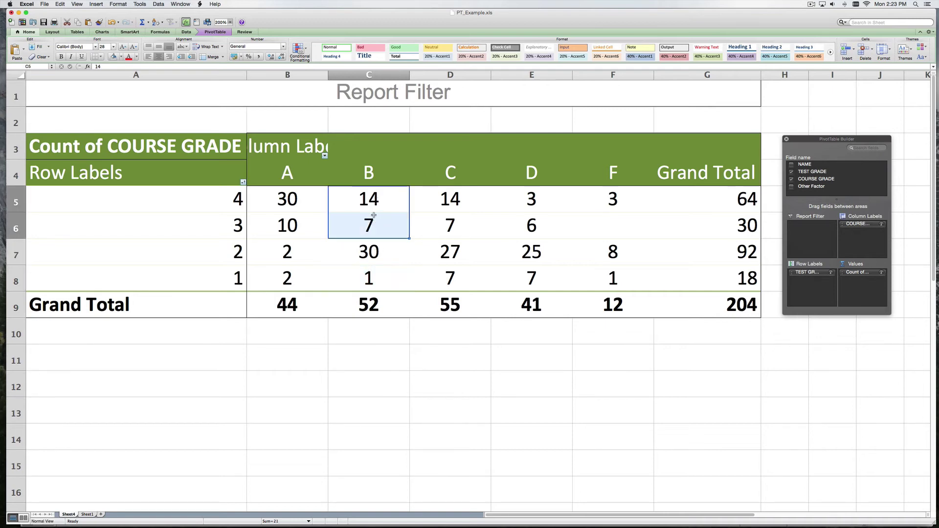
left_click(377, 175)
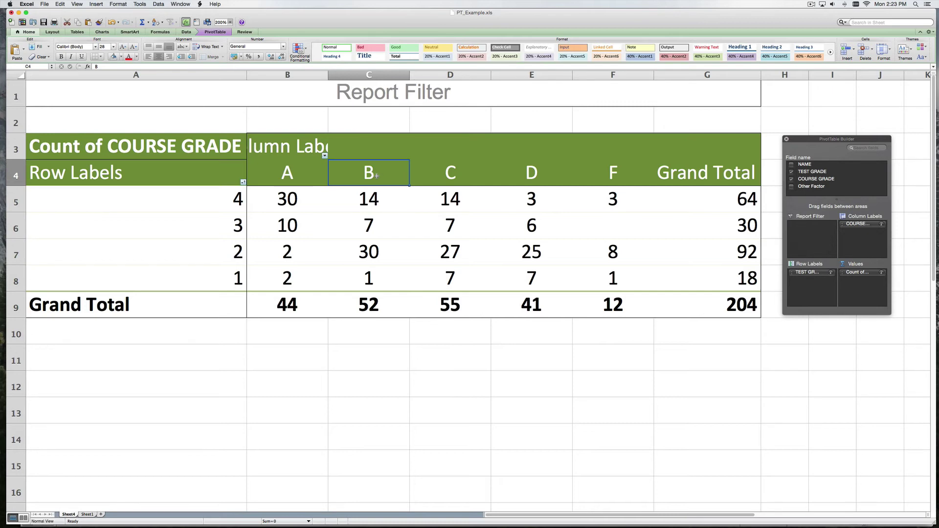
left_click_drag(366, 250, 367, 273)
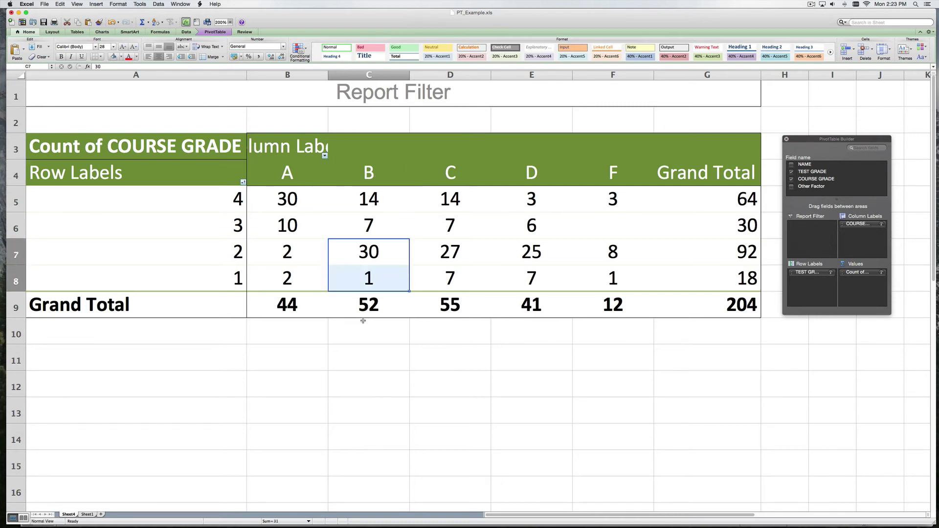
left_click(616, 199)
left_click_drag(534, 199, 599, 219)
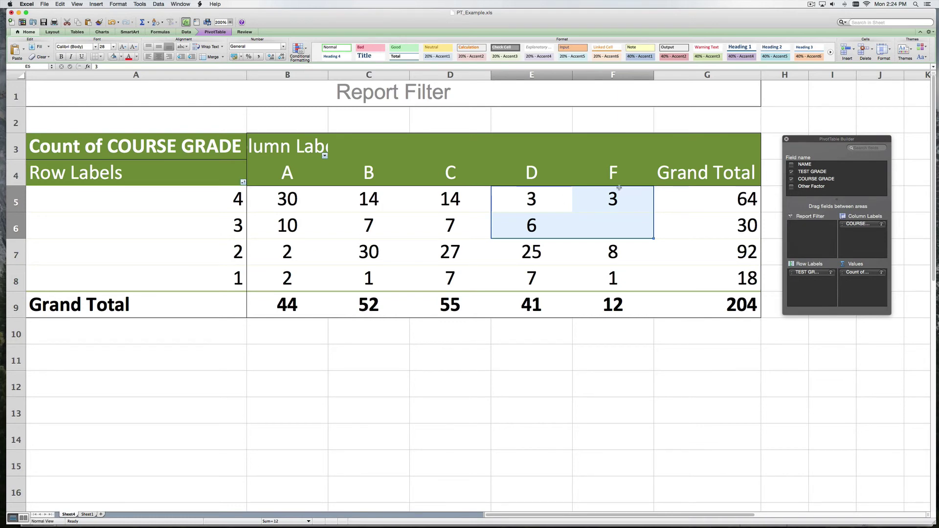
left_click(440, 200)
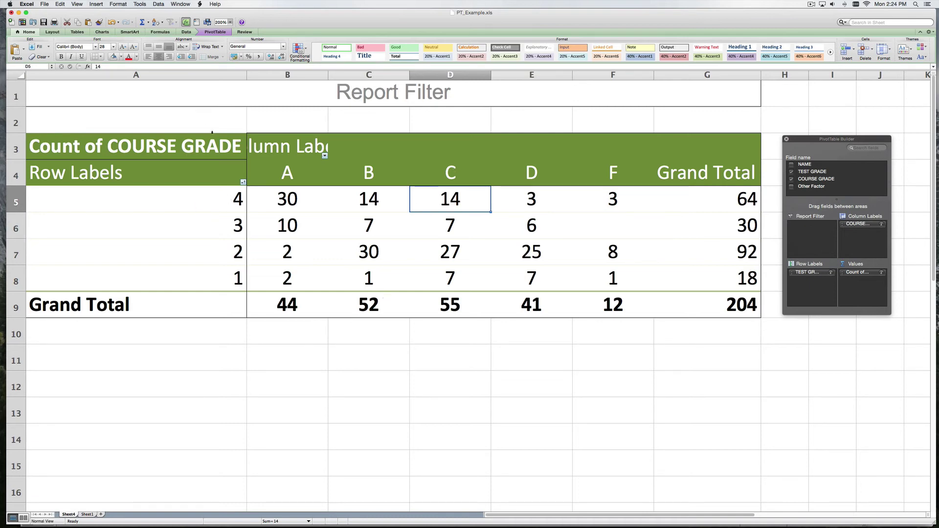
Step: Review the Other Factor data on Sheet1, and group the PivotTable rows by Other Factor with TEST GRADE nested beneath it
left_click(287, 205)
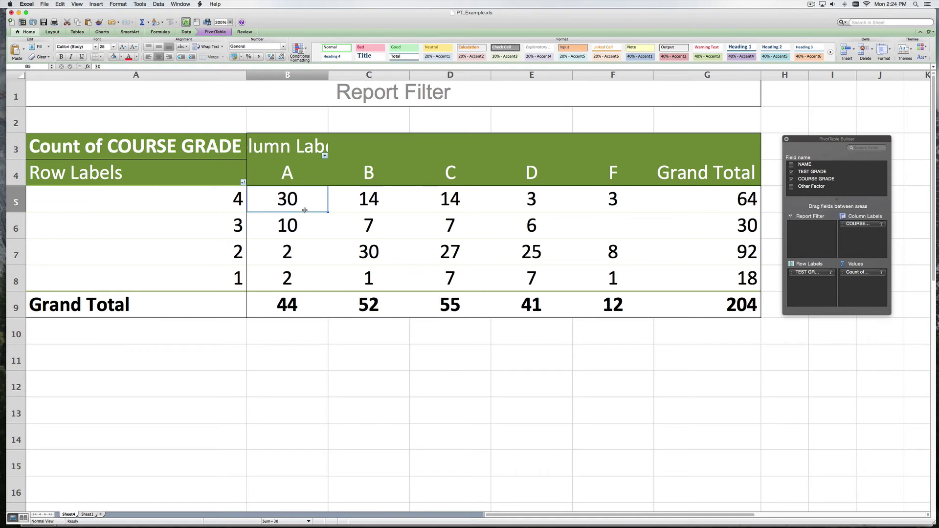
left_click(87, 514)
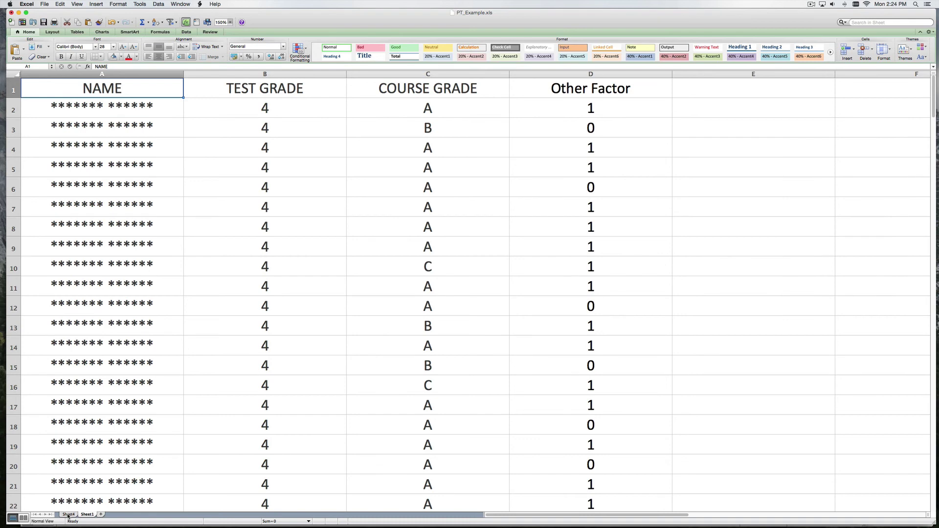
left_click(68, 515)
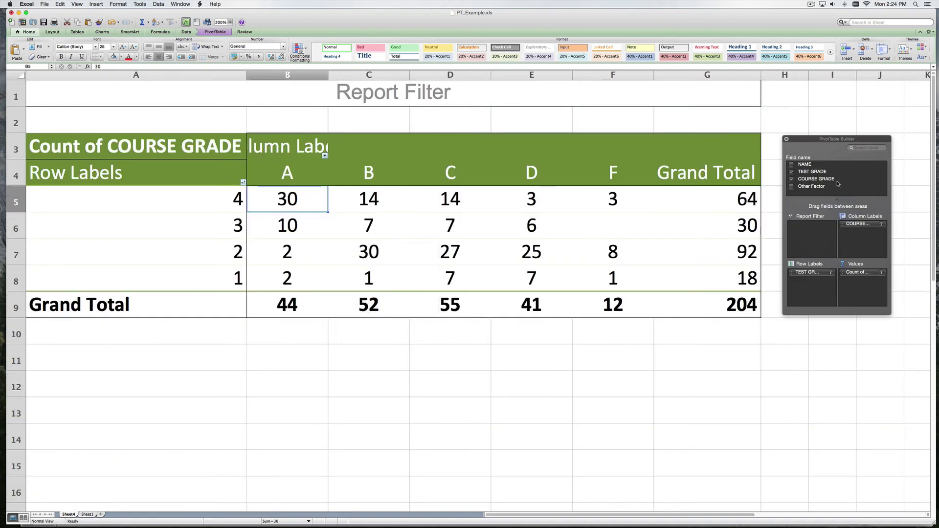
left_click_drag(820, 190, 820, 292)
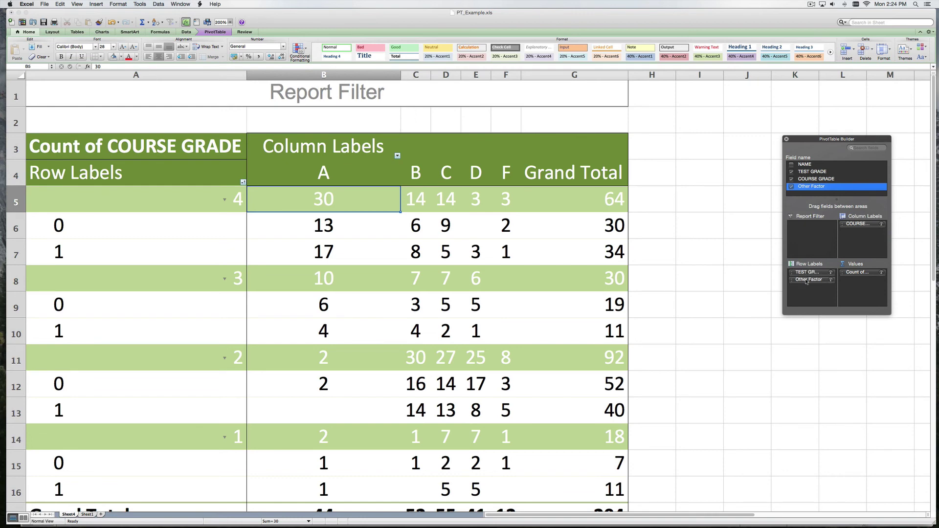
left_click_drag(809, 273, 809, 286)
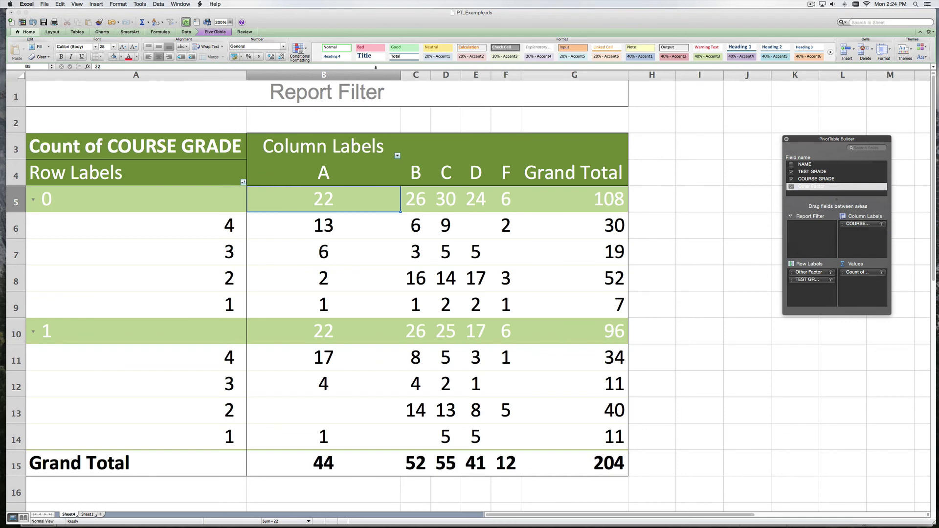
Step: Resize the course grade columns B through F to one equal width after the regrouping
left_click_drag(372, 73, 499, 80)
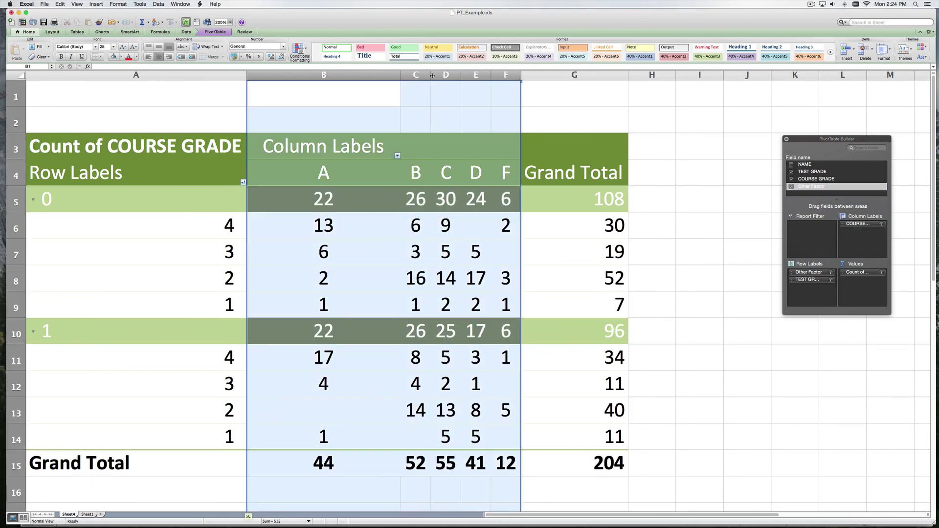
left_click_drag(401, 75, 329, 75)
left_click(344, 216)
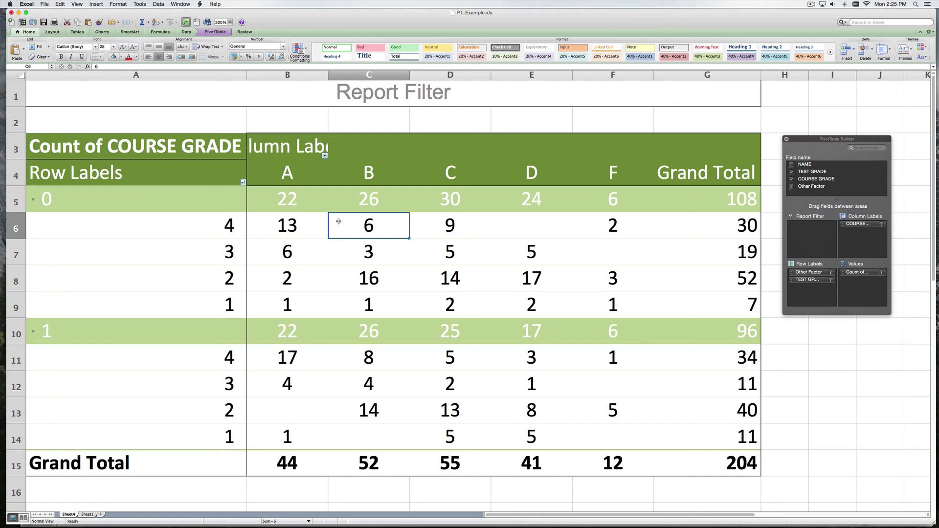
Step: Examine the course grade counts from A through F and the grand total for the Other Factor 0 group
left_click(392, 196)
left_click(383, 177)
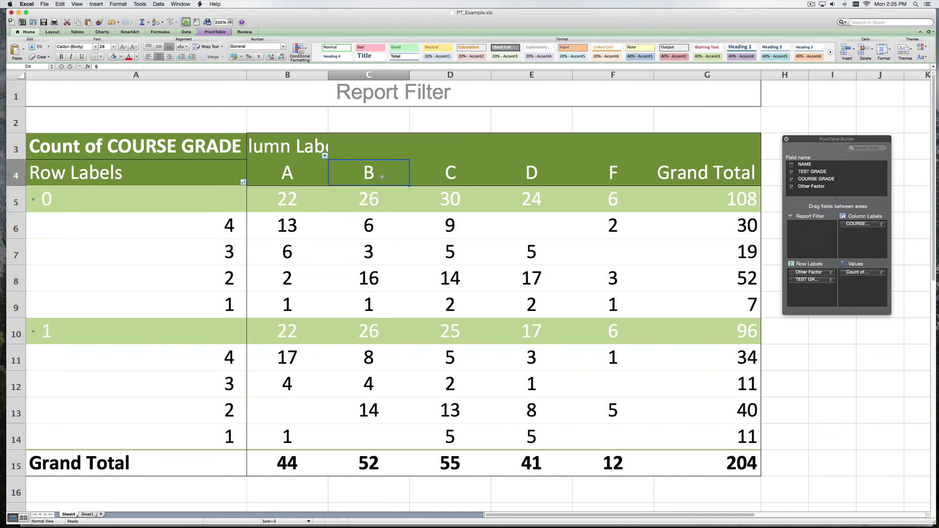
left_click_drag(287, 173, 666, 200)
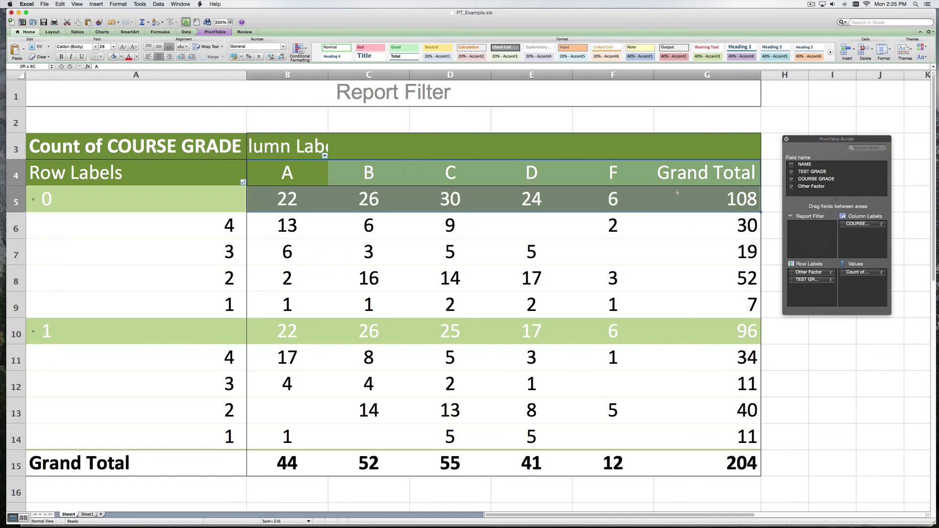
left_click_drag(291, 177, 641, 195)
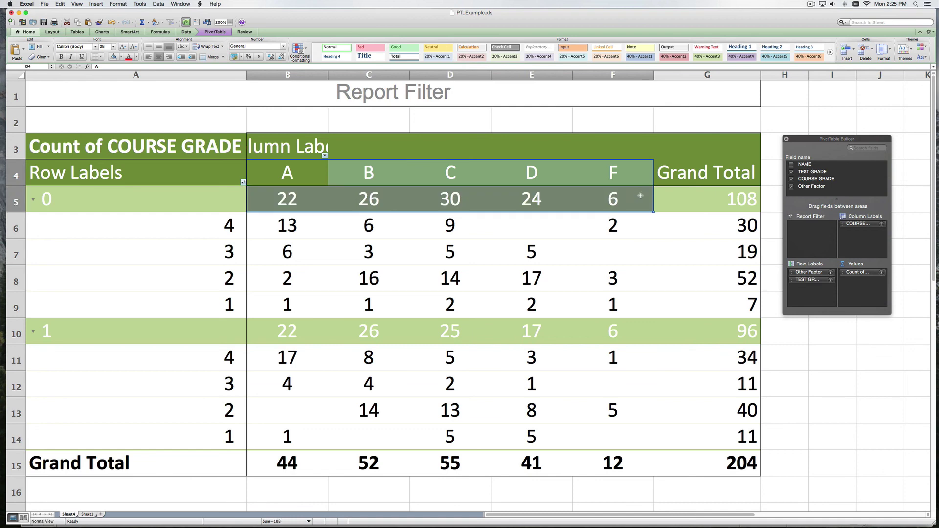
left_click(685, 178)
left_click(688, 203)
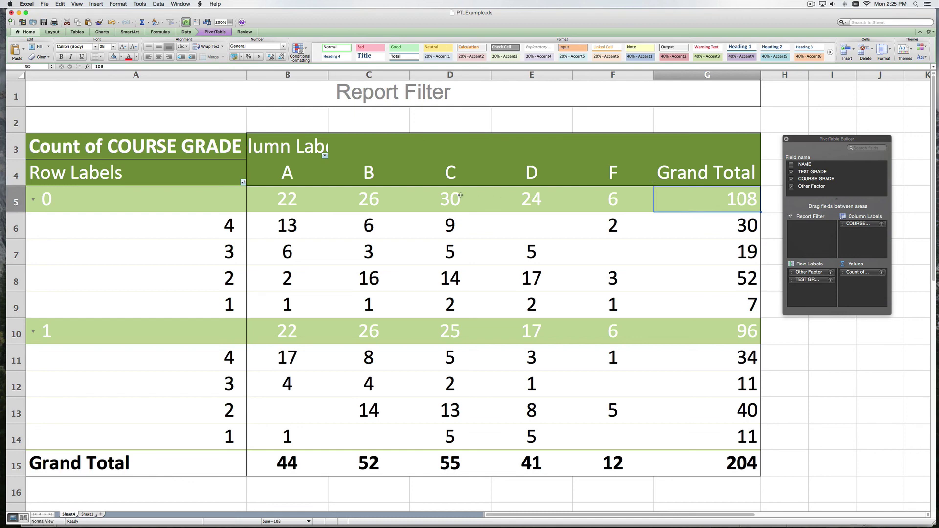
left_click(300, 182)
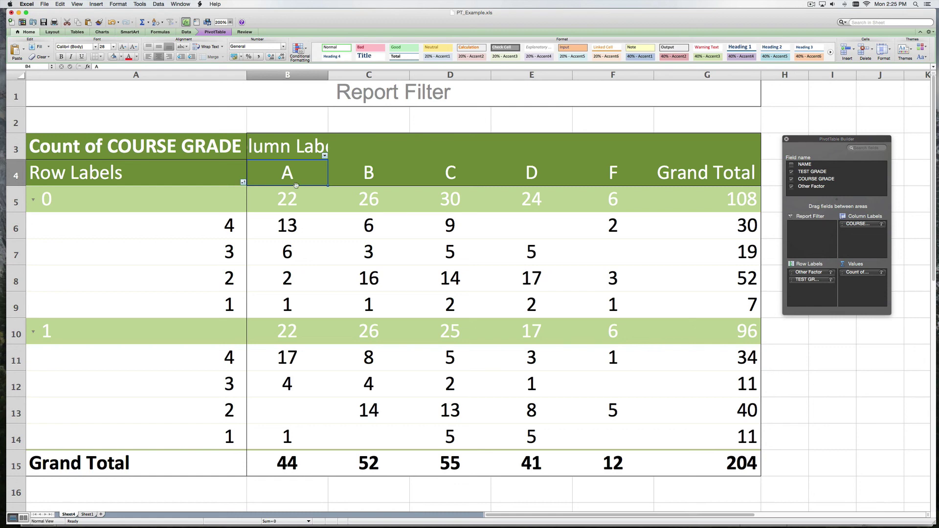
left_click(812, 4)
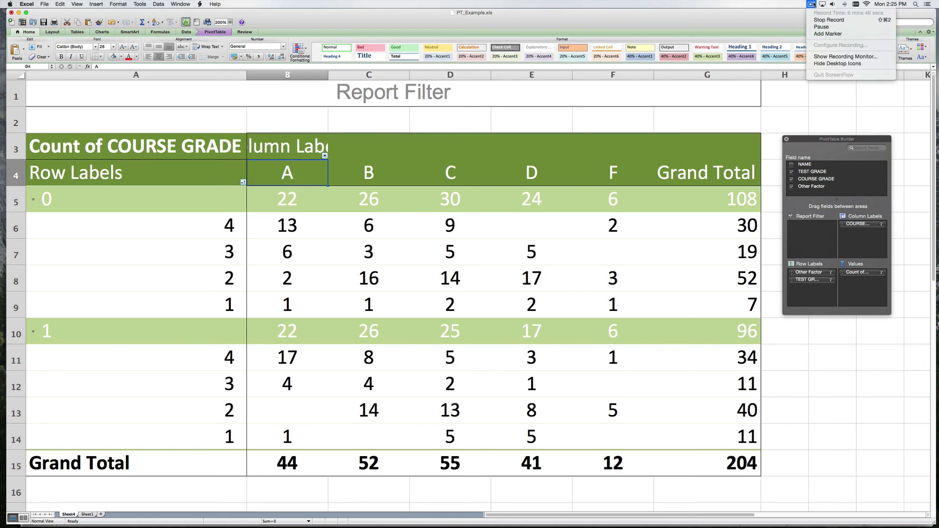